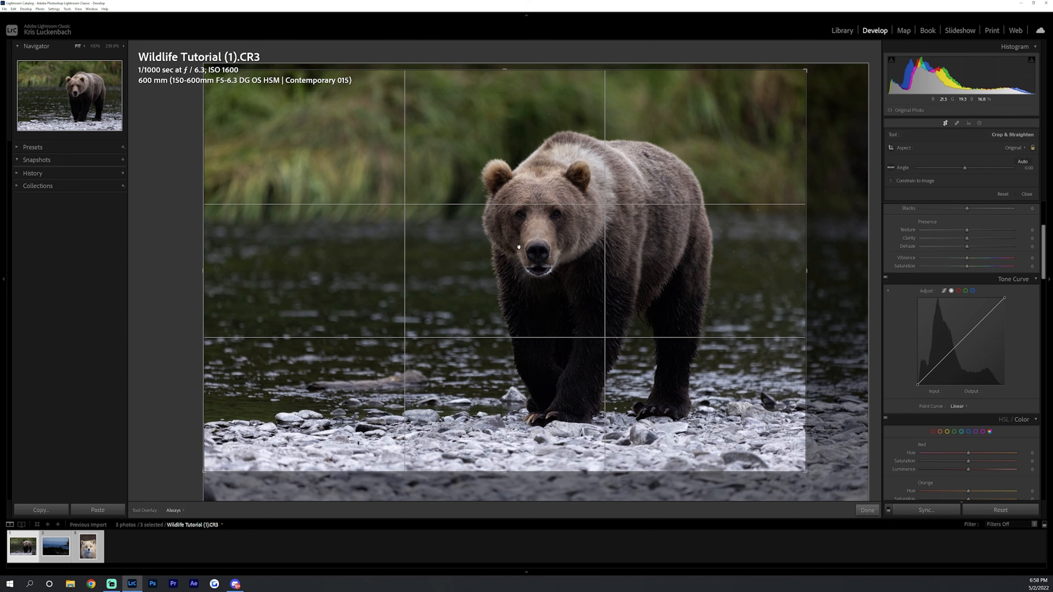
# Shift the bear photo slightly left and up within the crop frame and apply the crop
pyautogui.moveTo(519, 247); pyautogui.dragTo(505, 244)
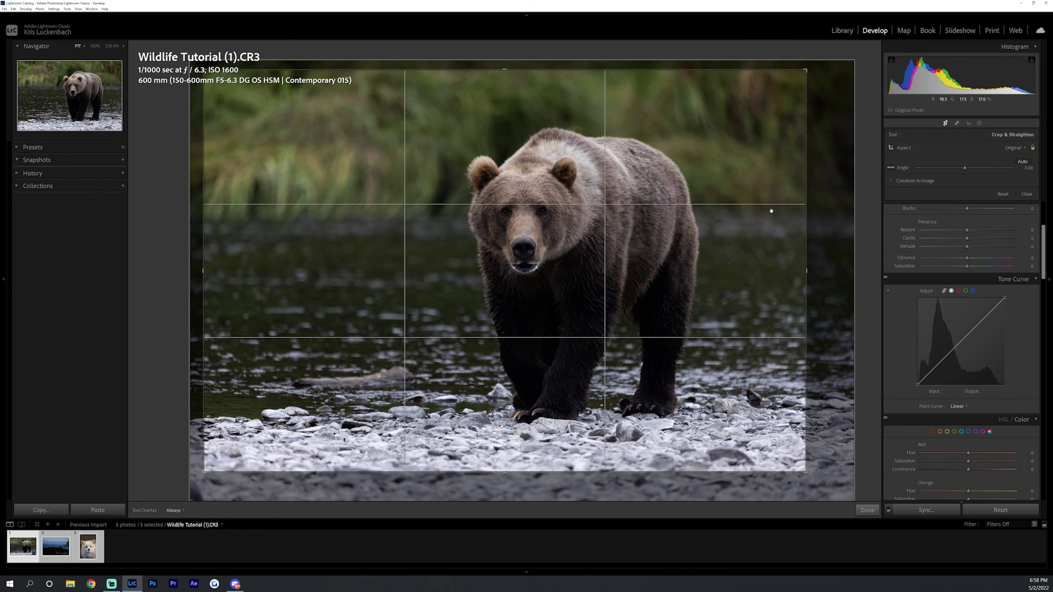
pyautogui.click(946, 123)
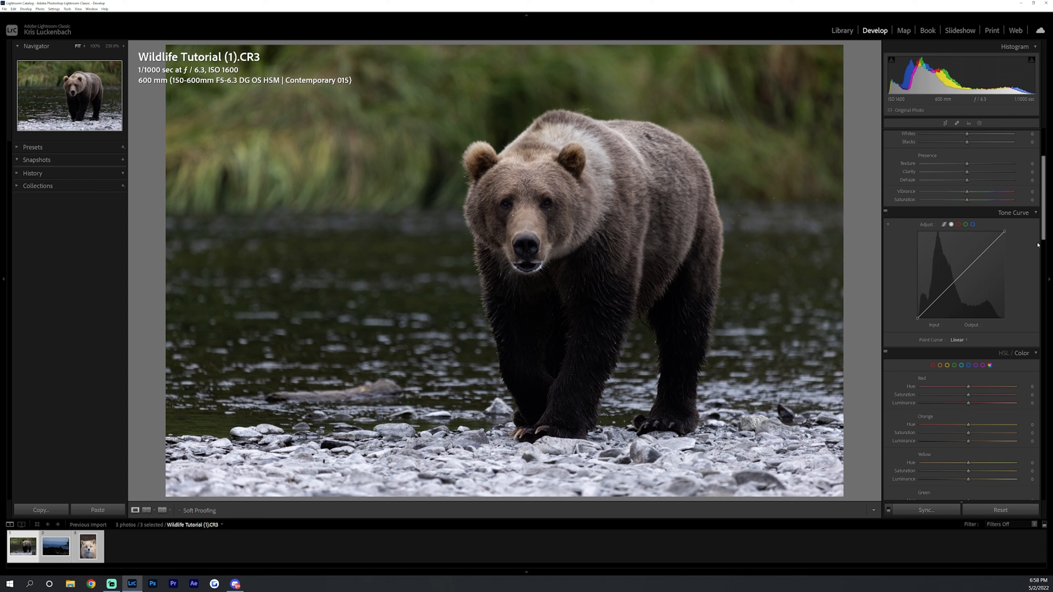
# Set the bear photo's Contrast to +8, Highlights to −62, Shadows to +82, Whites to +20 and Blacks to −51
pyautogui.scroll(5, 1039, 207)
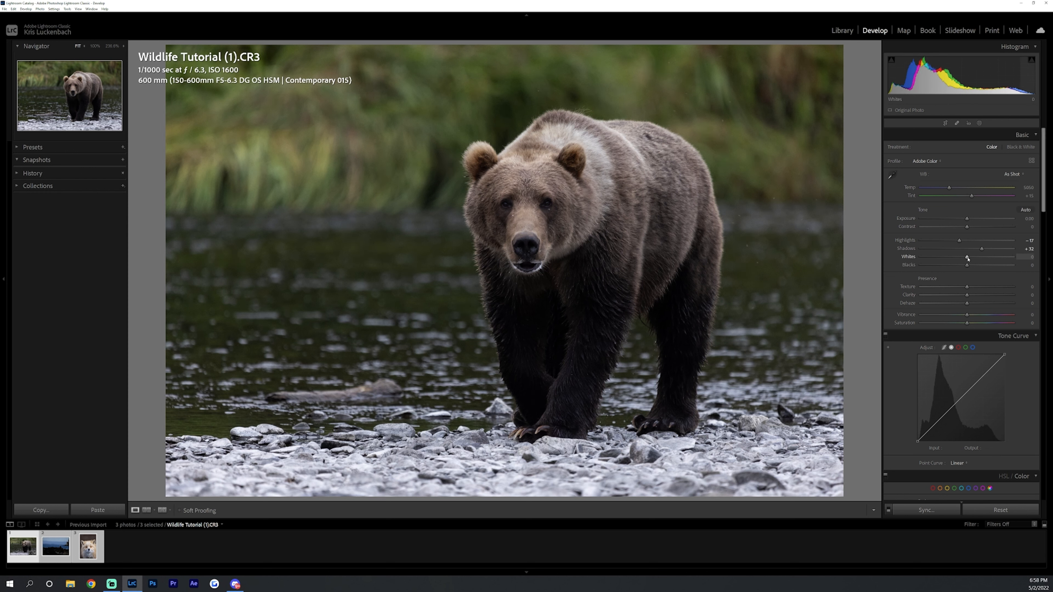
pyautogui.moveTo(968, 257); pyautogui.dragTo(947, 266)
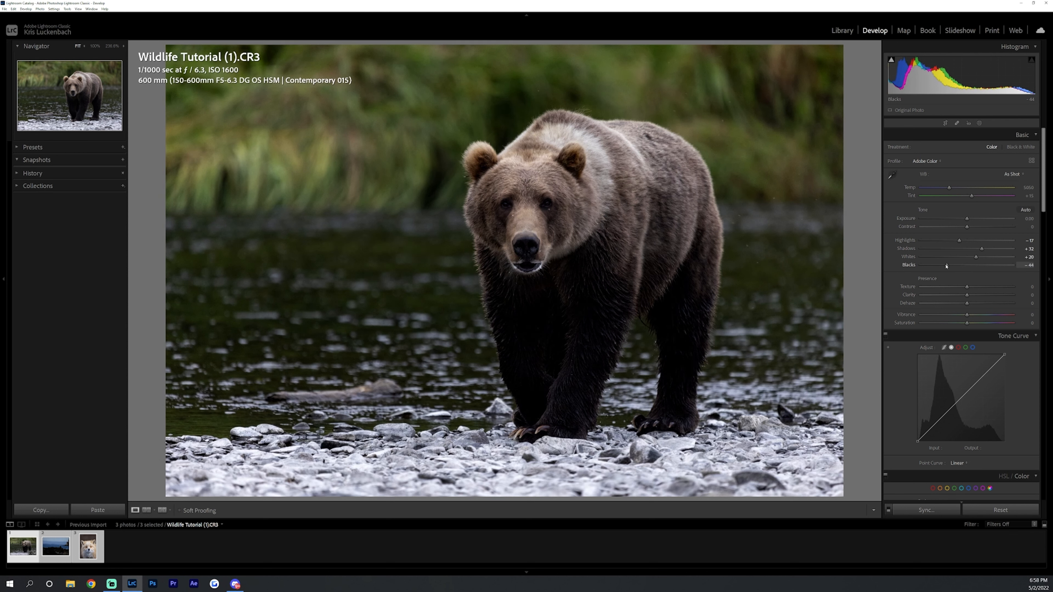
pyautogui.moveTo(967, 226); pyautogui.dragTo(975, 227)
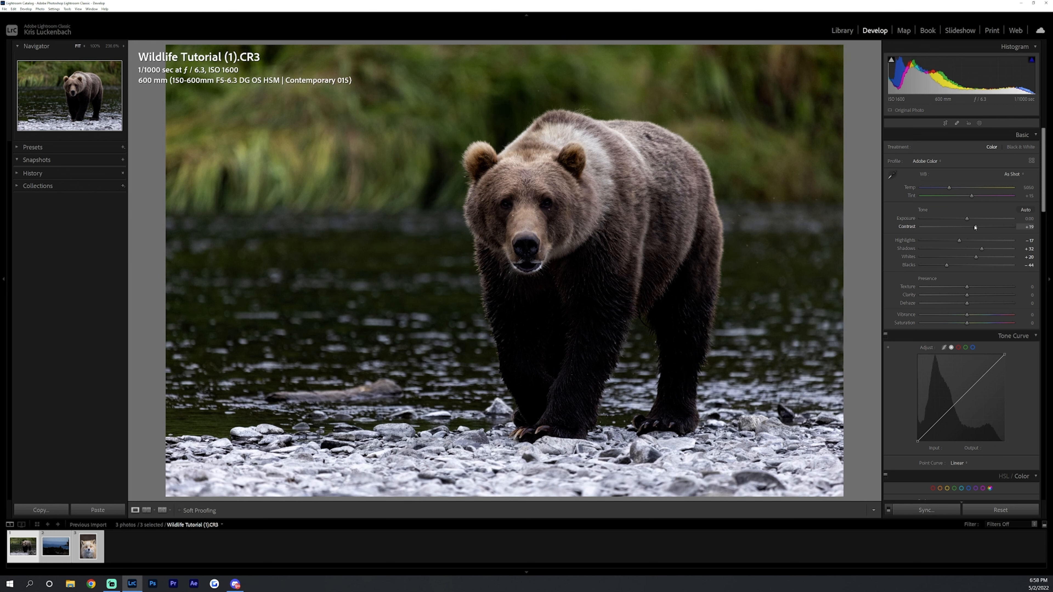
pyautogui.moveTo(975, 227); pyautogui.dragTo(971, 227)
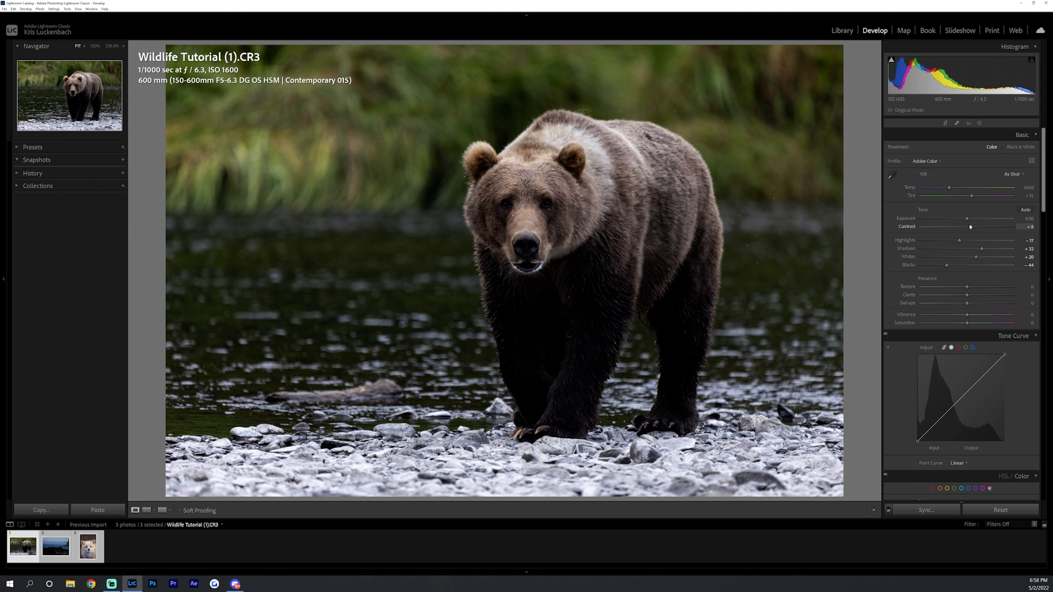
pyautogui.moveTo(981, 249); pyautogui.dragTo(1004, 250)
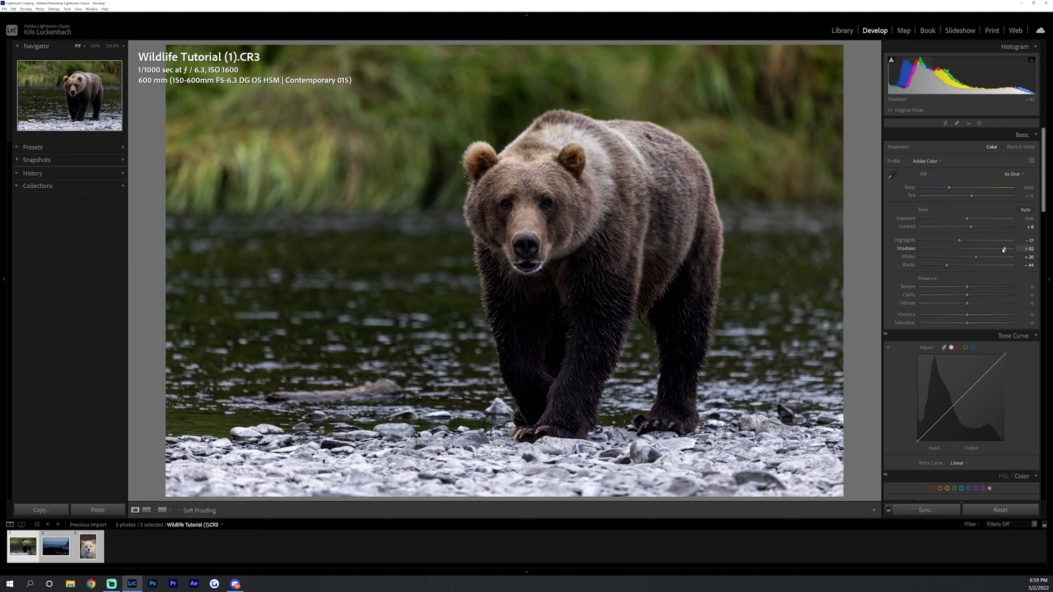
pyautogui.moveTo(947, 265); pyautogui.dragTo(939, 245)
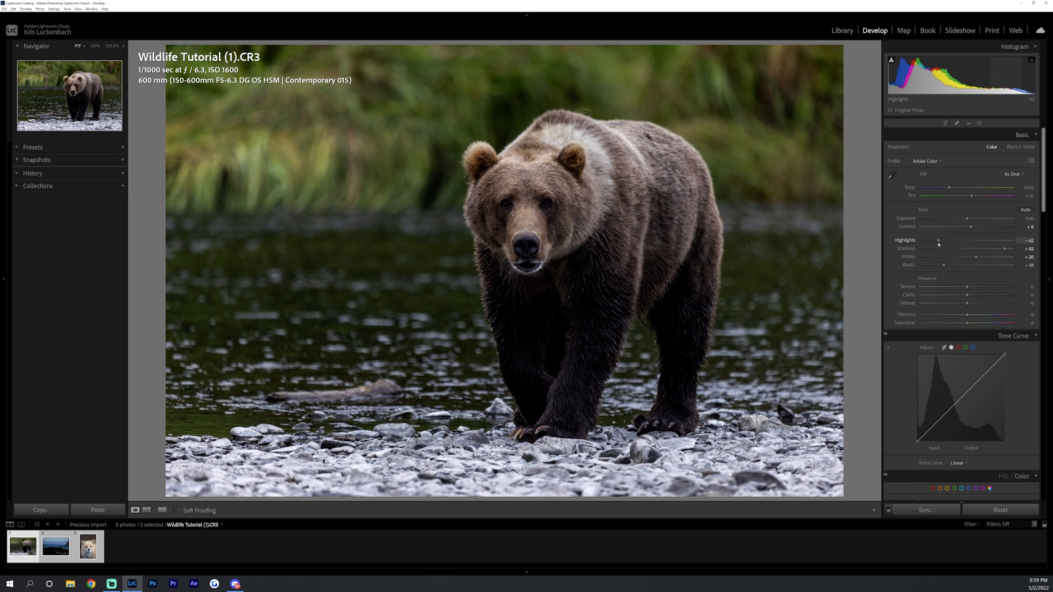
# In the HSL colors, set Green to hue +29, saturation −43 and luminance −46, and slightly lower Blue saturation and the Yellow and Orange hues
pyautogui.moveTo(1044, 203); pyautogui.dragTo(1048, 282)
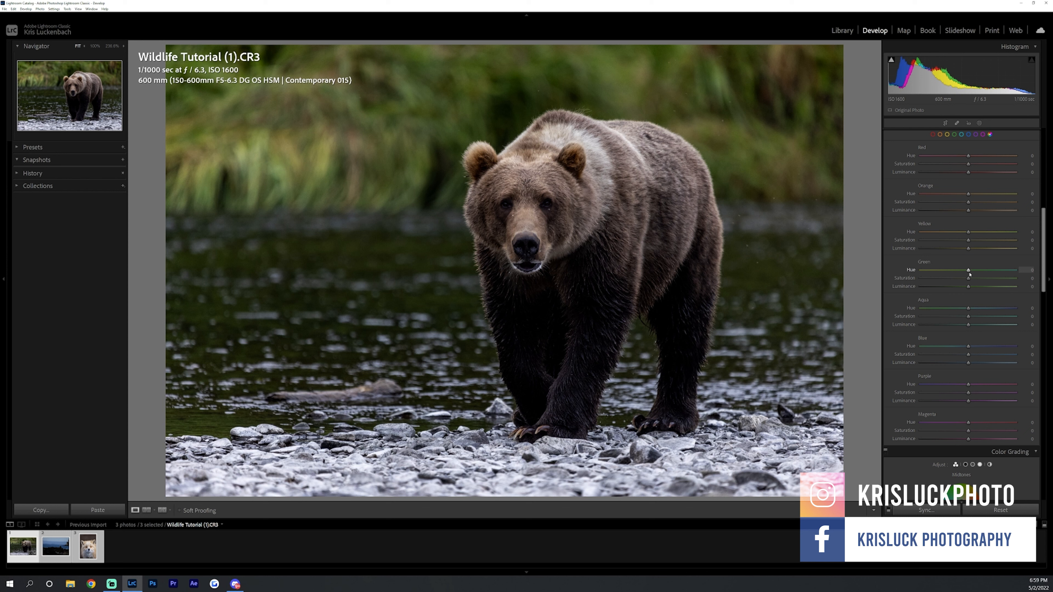
pyautogui.moveTo(969, 270); pyautogui.dragTo(947, 287)
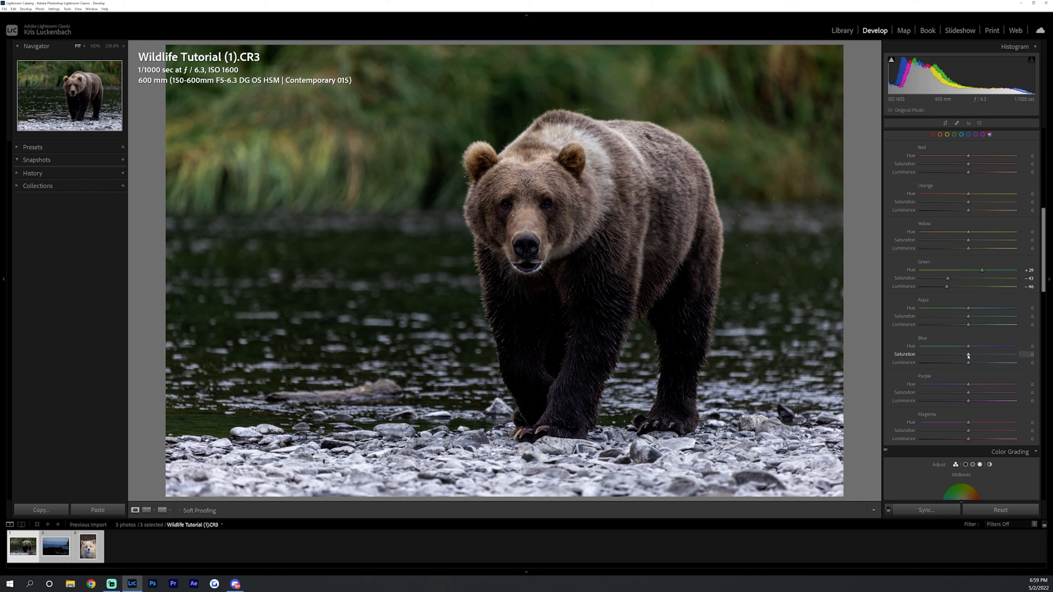
pyautogui.moveTo(968, 356); pyautogui.dragTo(961, 355)
pyautogui.scroll(-1, 987, 249)
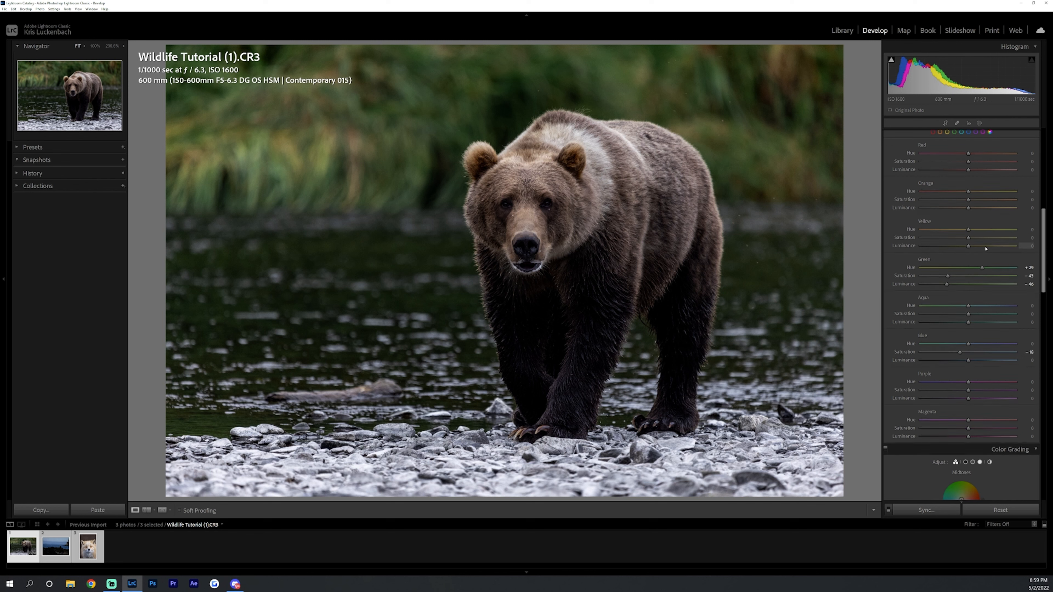
pyautogui.moveTo(969, 229); pyautogui.dragTo(965, 229)
pyautogui.moveTo(970, 194); pyautogui.dragTo(964, 192)
# Add a large radial gradient mask over the grass and water at the photo's upper left
pyautogui.scroll(10, 1036, 264)
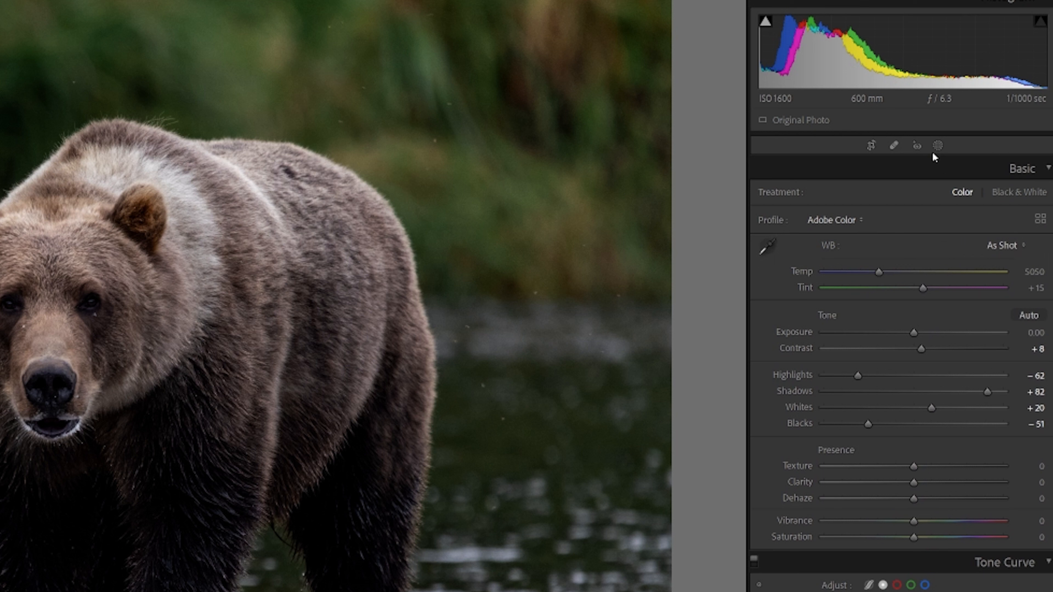
pyautogui.click(938, 145)
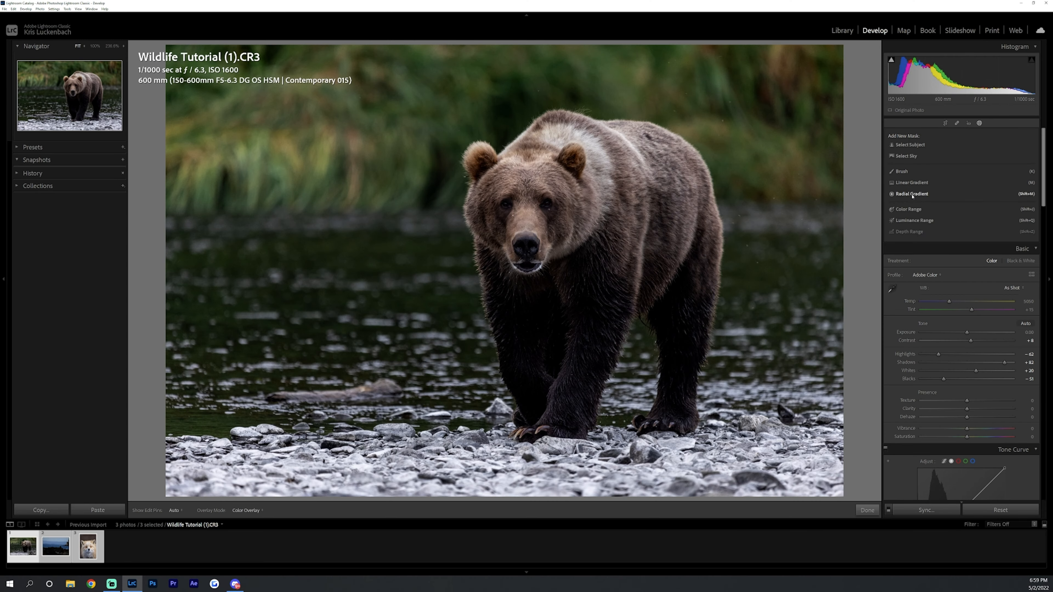
pyautogui.click(912, 194)
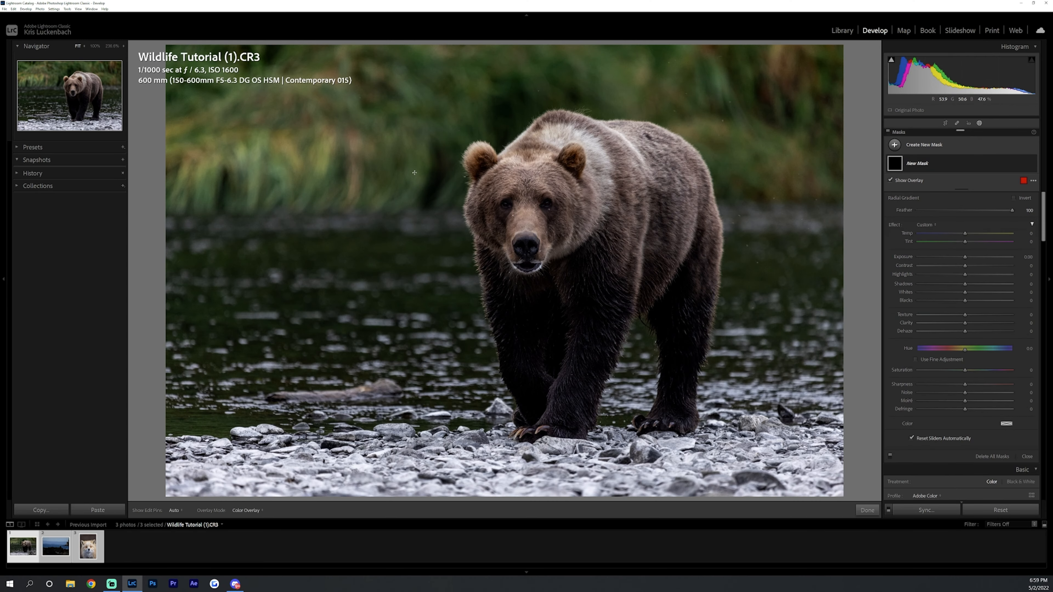
pyautogui.moveTo(233, 80); pyautogui.dragTo(599, 496)
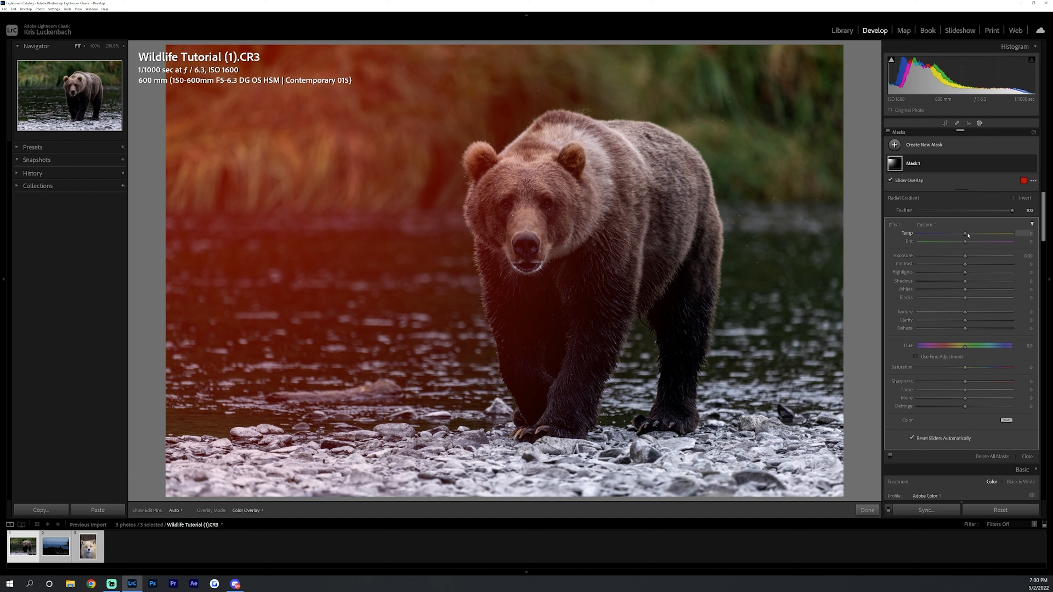
# Hide the mask overlay and set the background mask's Temp to 28, Exposure to 0.49 and Dehaze to −41
pyautogui.press('o')
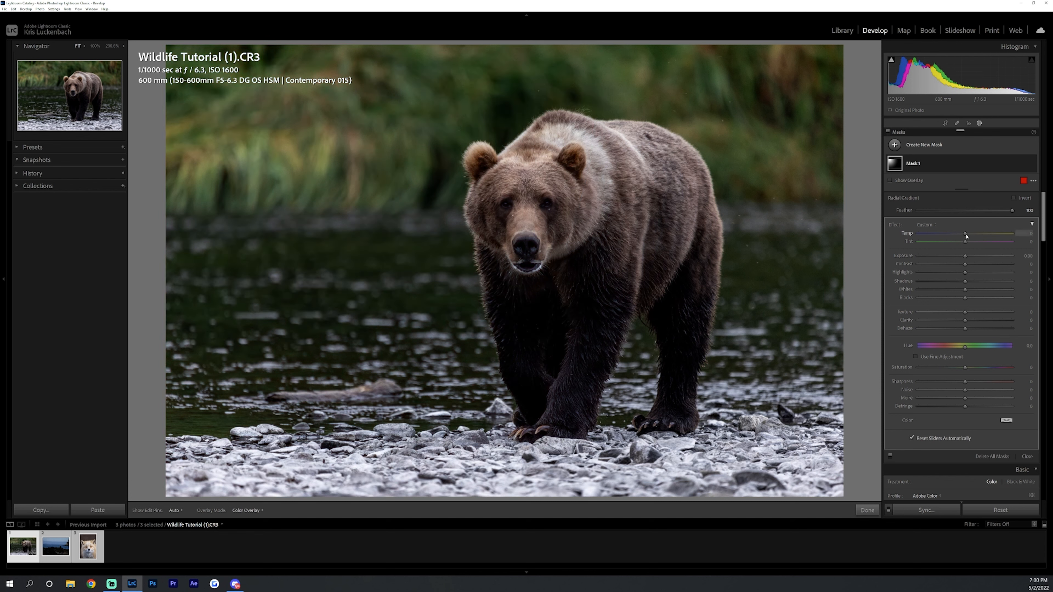
pyautogui.moveTo(967, 236)
pyautogui.mouseDown()
pyautogui.moveTo(976, 236)
pyautogui.moveTo(970, 256)
pyautogui.mouseUp()
pyautogui.moveTo(966, 329); pyautogui.dragTo(946, 328)
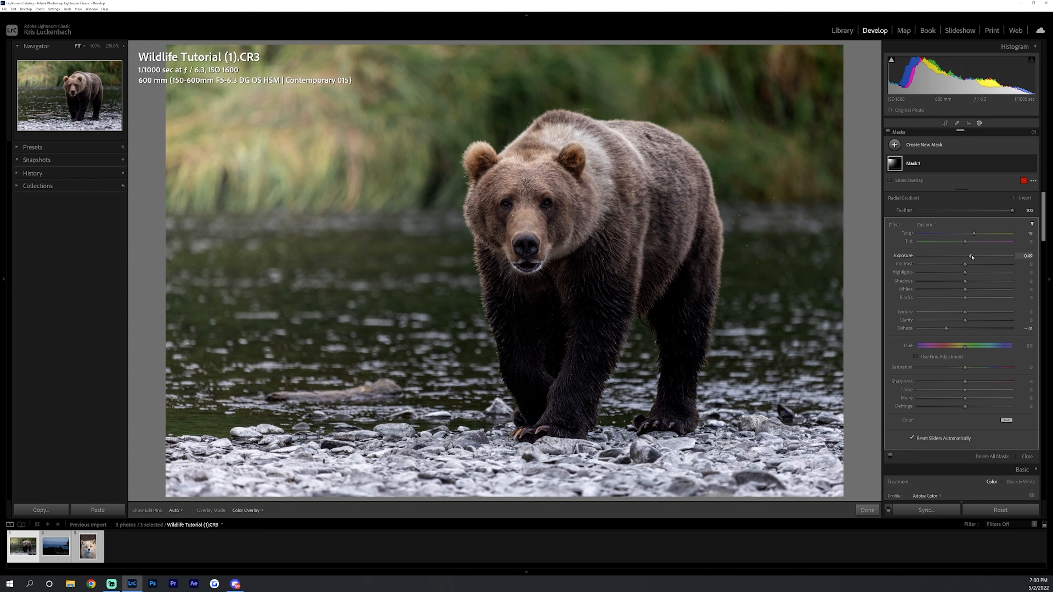
pyautogui.moveTo(974, 234); pyautogui.dragTo(978, 235)
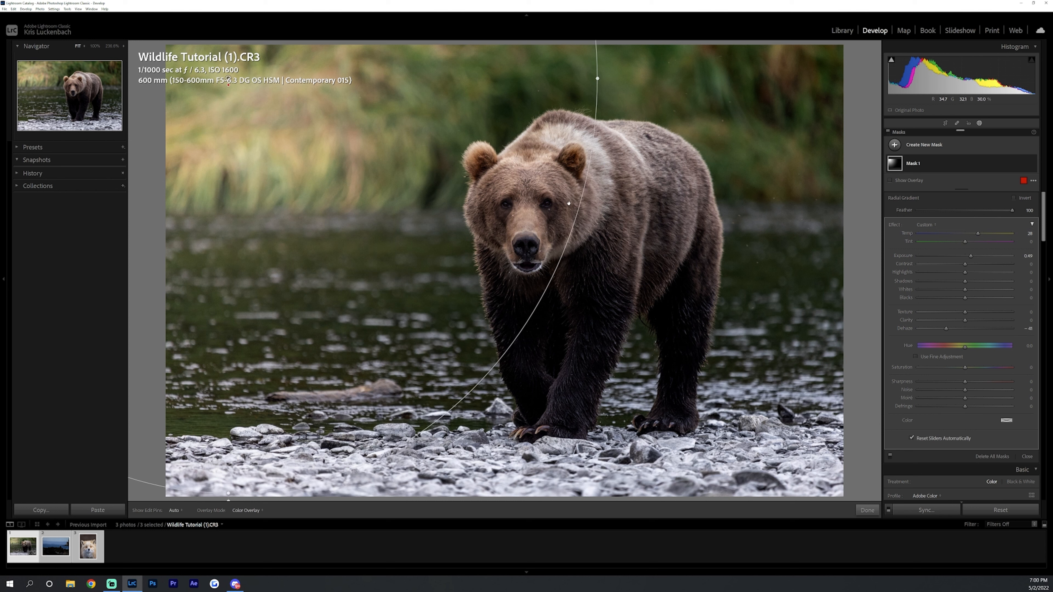
# Widen the background gradient slightly, set its Exposure to 0.42, Whites to 46 and Blacks to −44, and compare the photo with the mask off
pyautogui.moveTo(597, 77); pyautogui.dragTo(616, 75)
pyautogui.moveTo(623, 114); pyautogui.dragTo(624, 112)
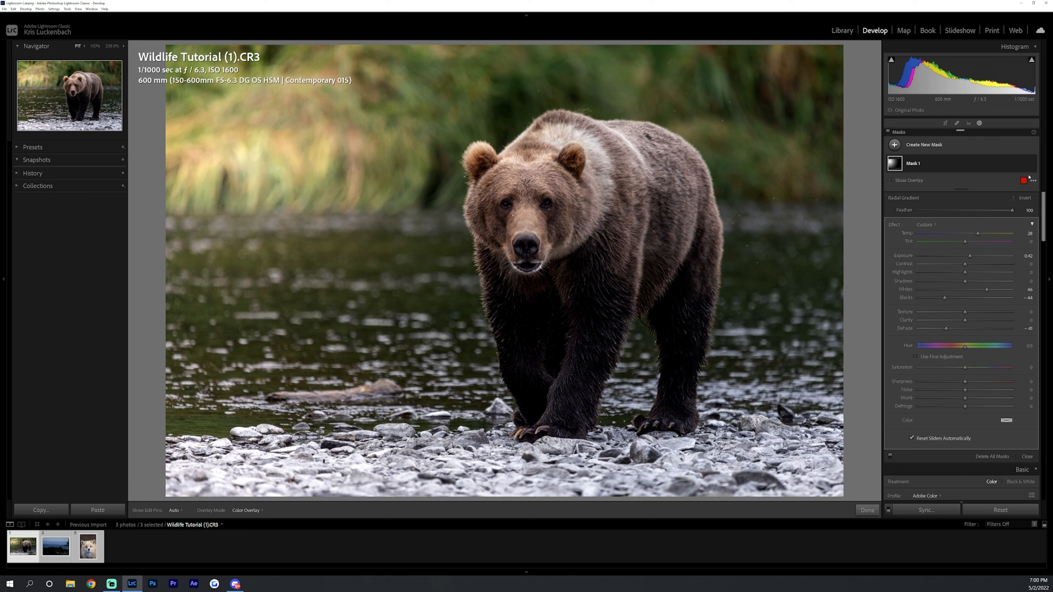
pyautogui.click(1032, 164)
pyautogui.click(1033, 164)
pyautogui.click(1033, 165)
pyautogui.click(1032, 164)
# Add a second radial gradient mask over the bear's face with Clarity 19, Exposure 0.17 and Contrast 12
pyautogui.click(924, 145)
pyautogui.click(949, 210)
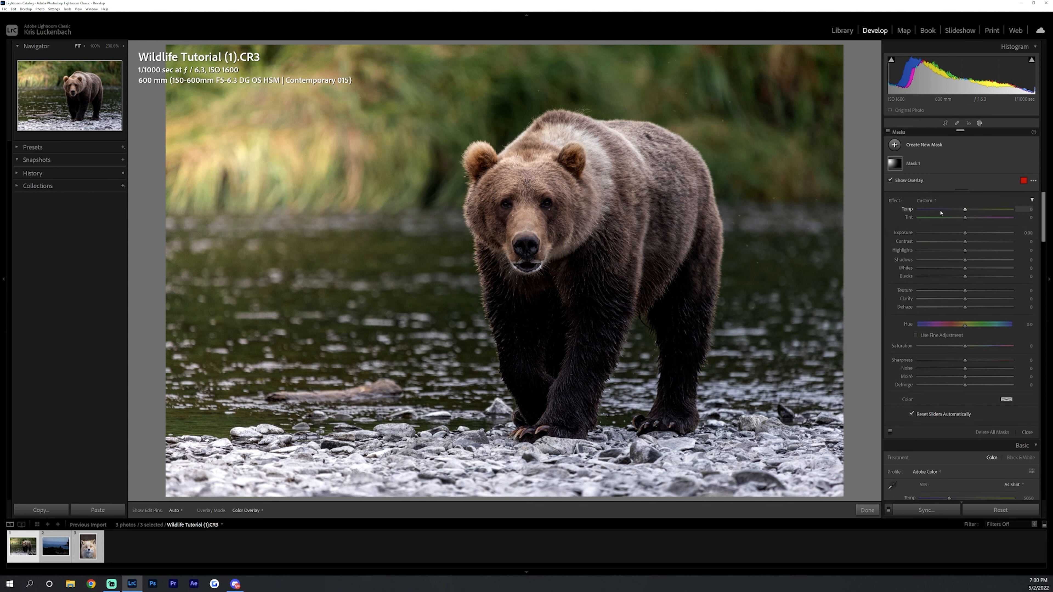
pyautogui.moveTo(525, 208); pyautogui.dragTo(583, 274)
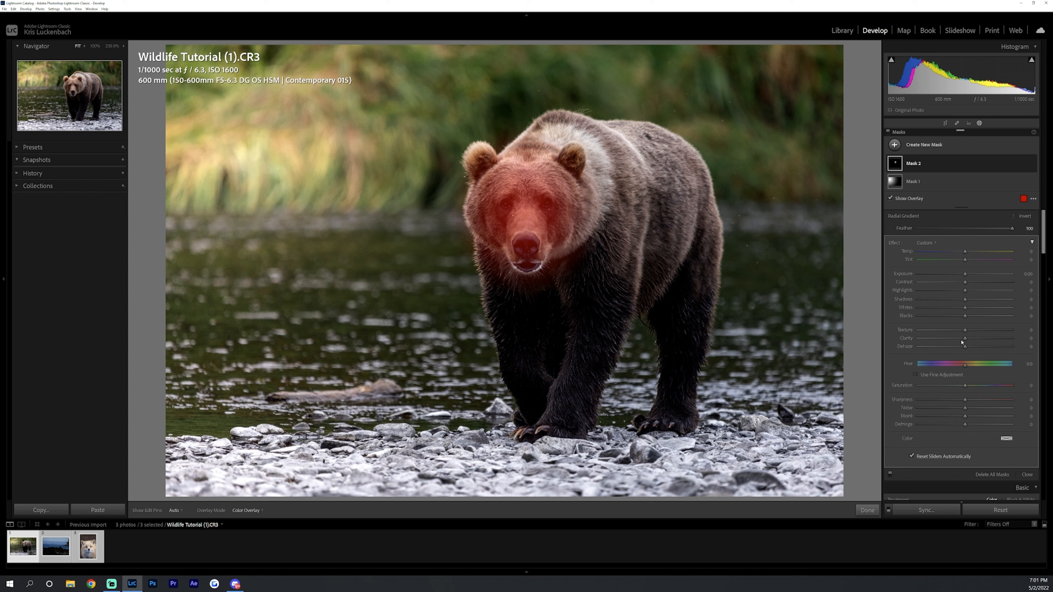
pyautogui.moveTo(965, 341); pyautogui.dragTo(971, 341)
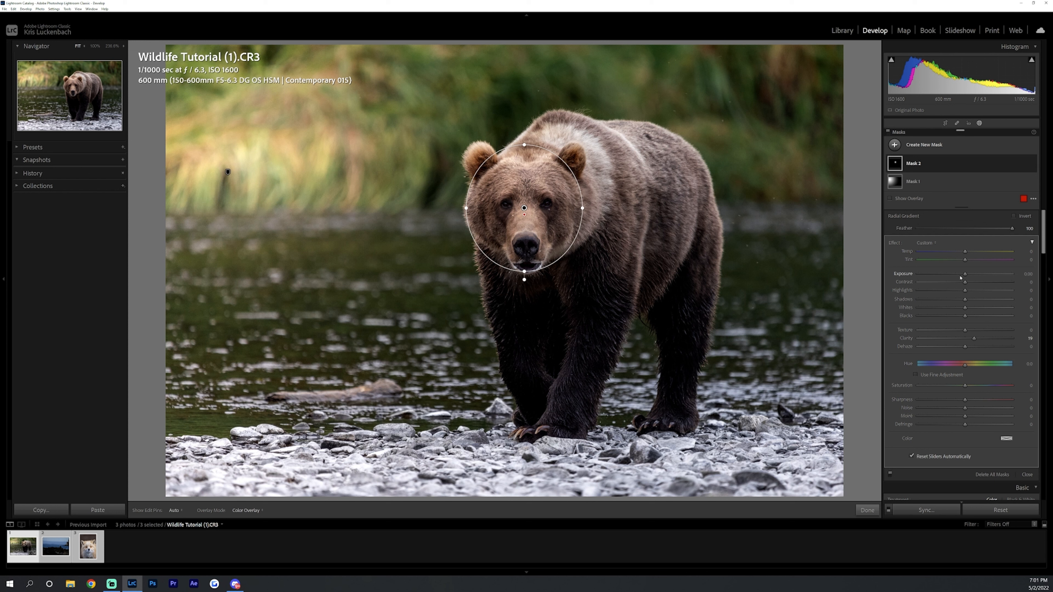
pyautogui.moveTo(965, 275); pyautogui.dragTo(967, 275)
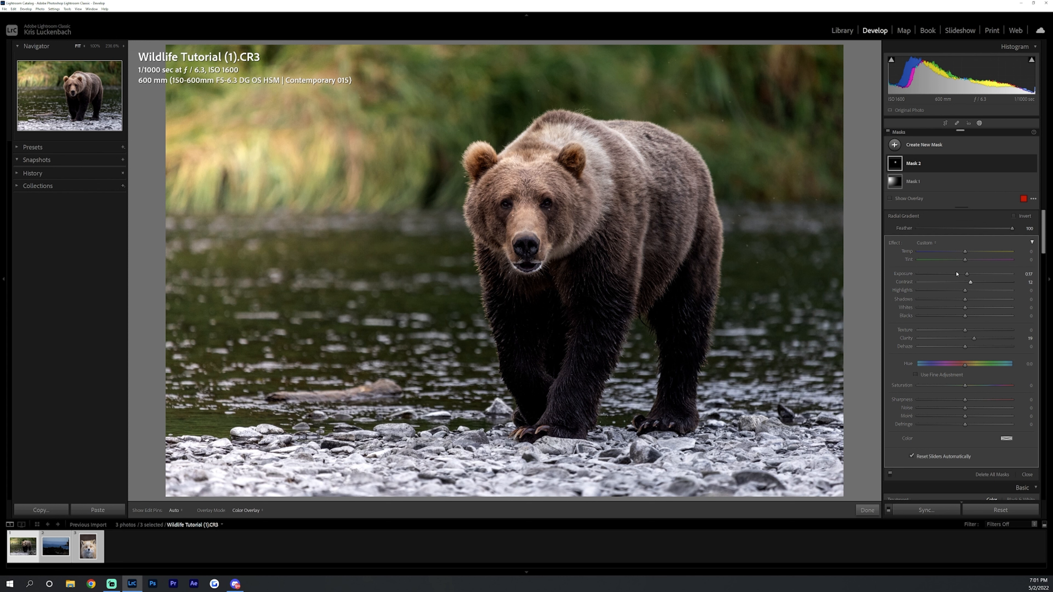
pyautogui.click(979, 123)
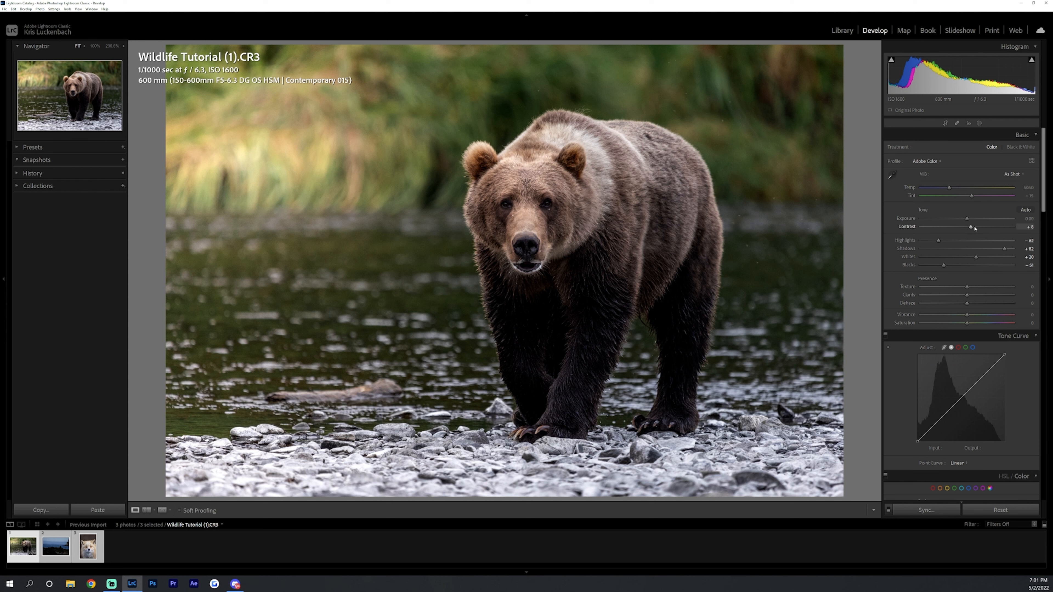
# Set the overall Contrast to +34, Whites to +41, Blacks to −54 and Highlights to −96, and compare with the original photo
pyautogui.moveTo(973, 228); pyautogui.dragTo(984, 231)
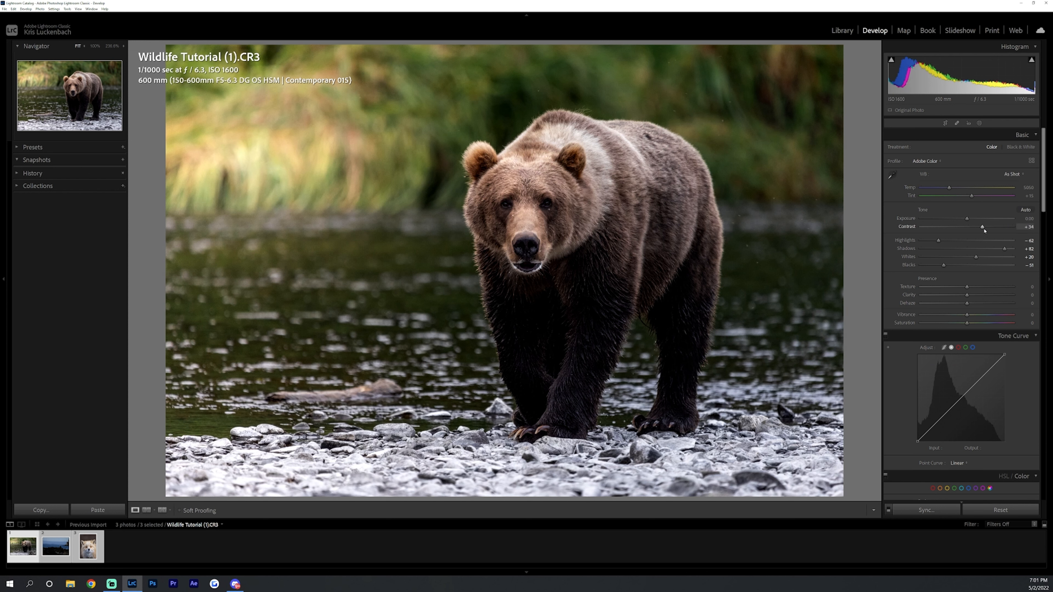
pyautogui.moveTo(976, 259); pyautogui.dragTo(943, 269)
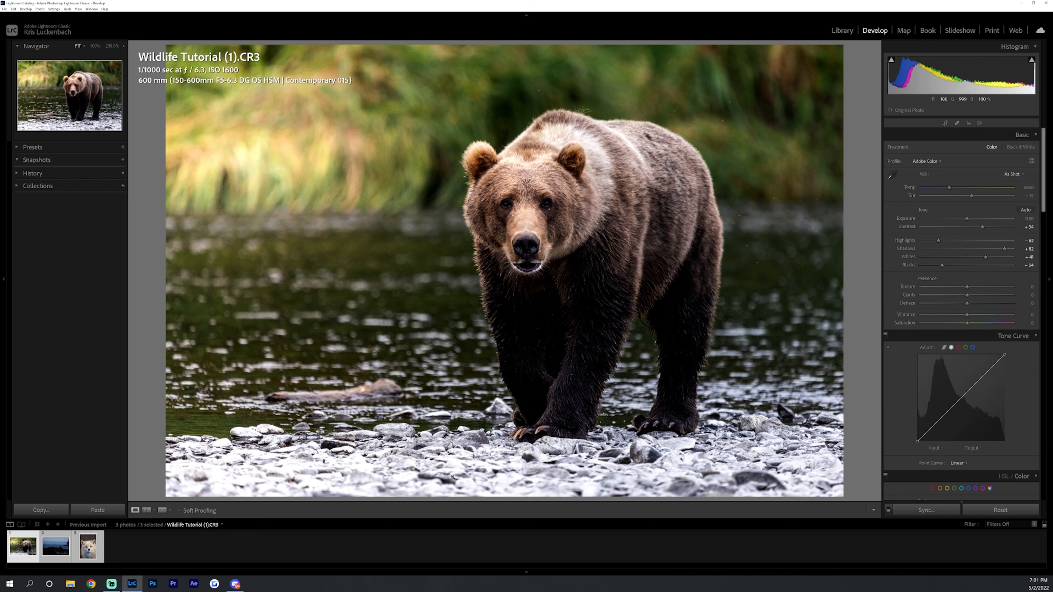
pyautogui.moveTo(939, 240); pyautogui.dragTo(924, 241)
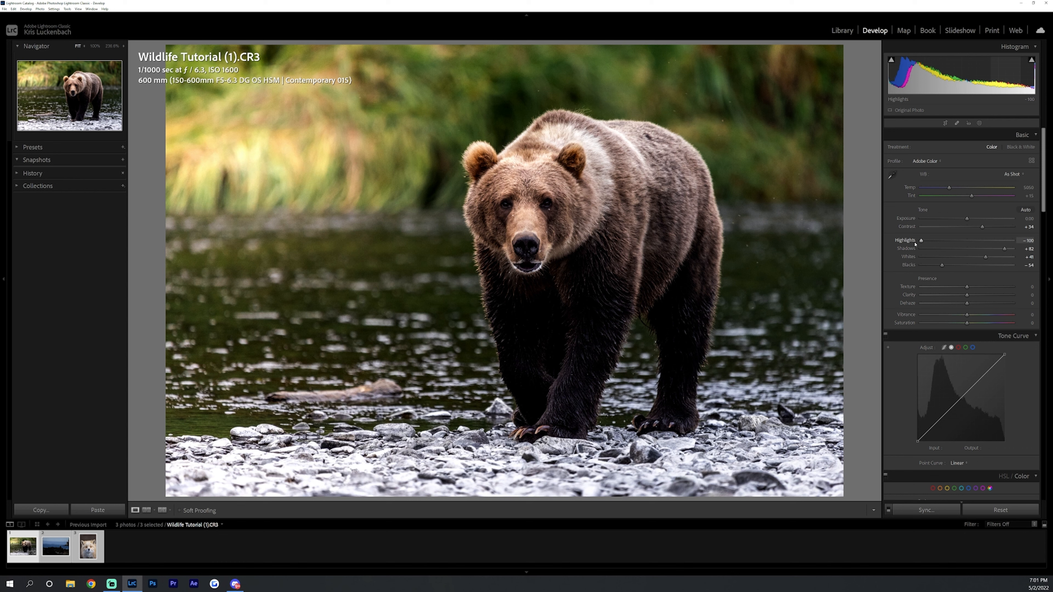
pyautogui.moveTo(920, 243); pyautogui.dragTo(923, 244)
pyautogui.press('\\')
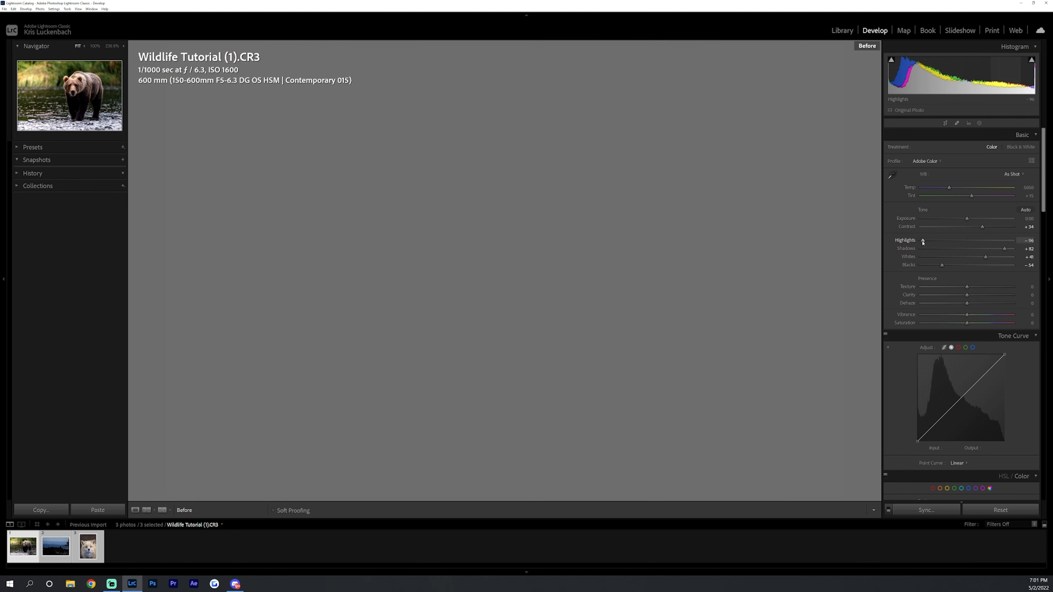
pyautogui.press('\\')
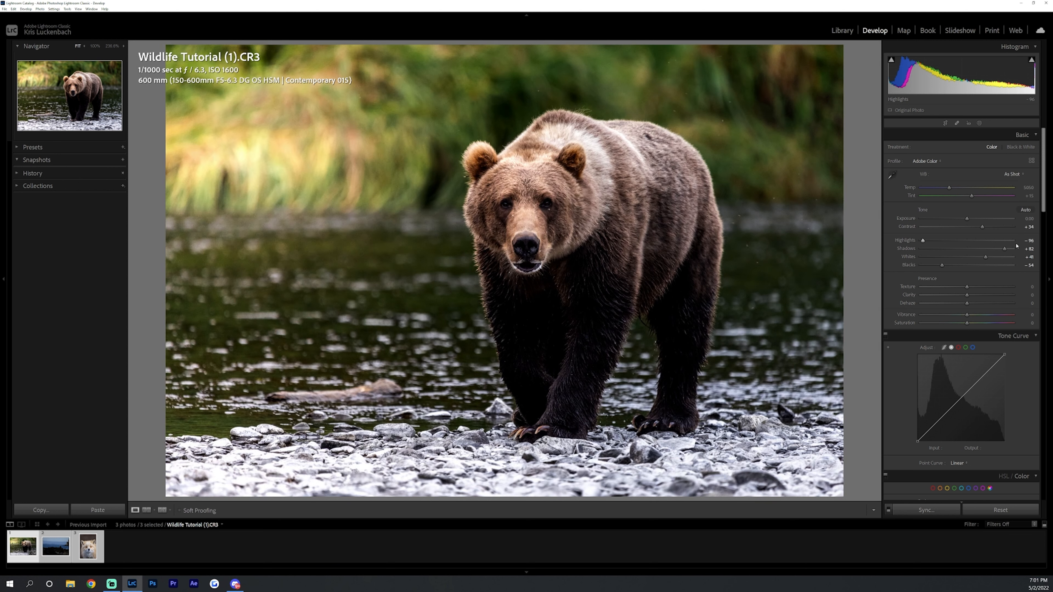
# Color grade the photo with a midtone tint of hue 40 and saturation 12, and adjust the shadow tint and the luminance
pyautogui.scroll(-10, 1024, 265)
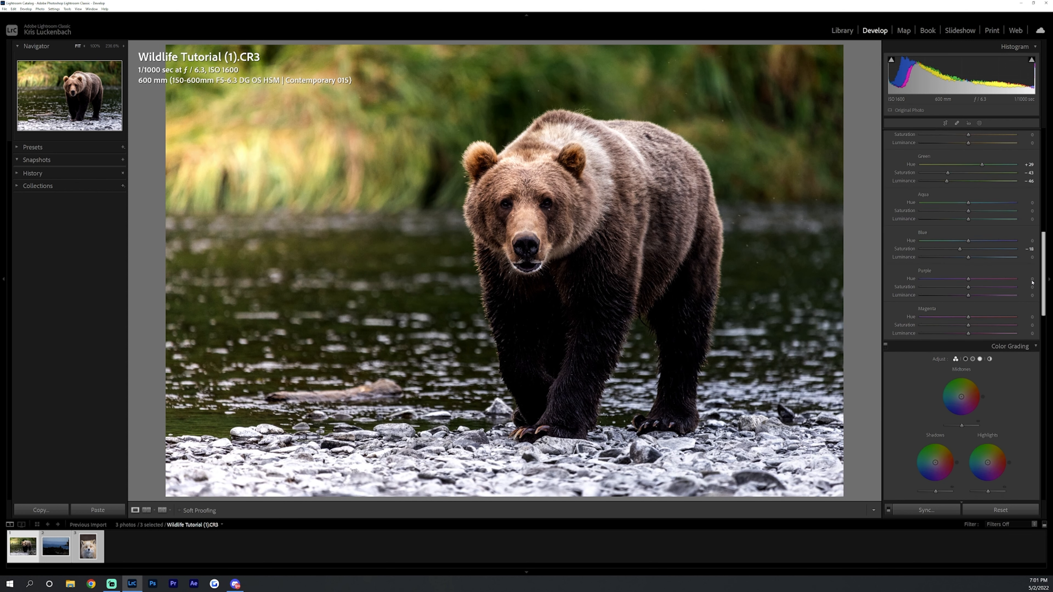
pyautogui.scroll(-3, 1032, 282)
pyautogui.moveTo(961, 313); pyautogui.dragTo(962, 312)
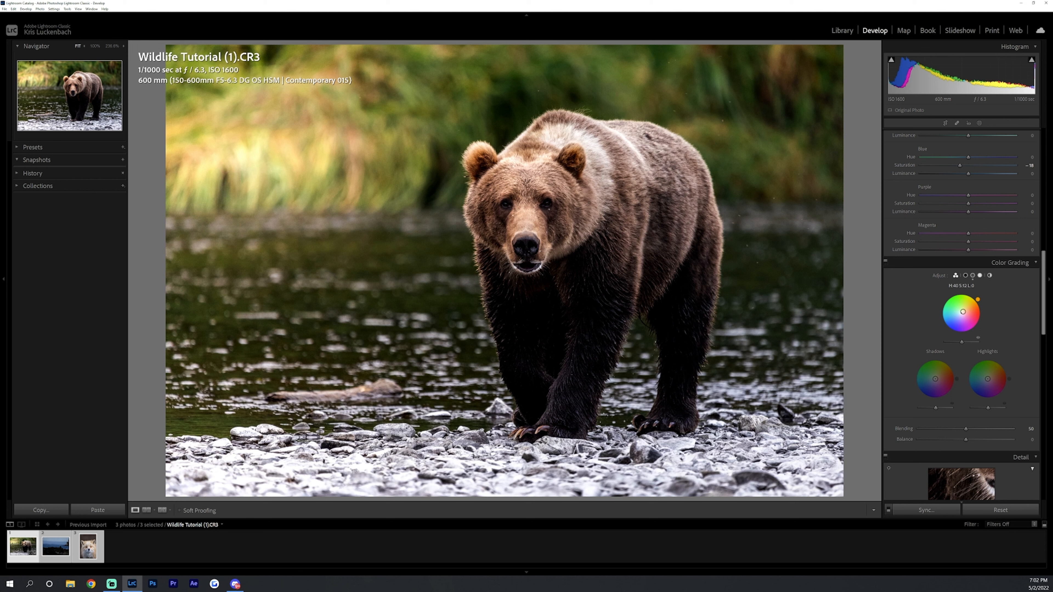
pyautogui.moveTo(935, 379); pyautogui.dragTo(932, 409)
pyautogui.moveTo(962, 343); pyautogui.dragTo(972, 347)
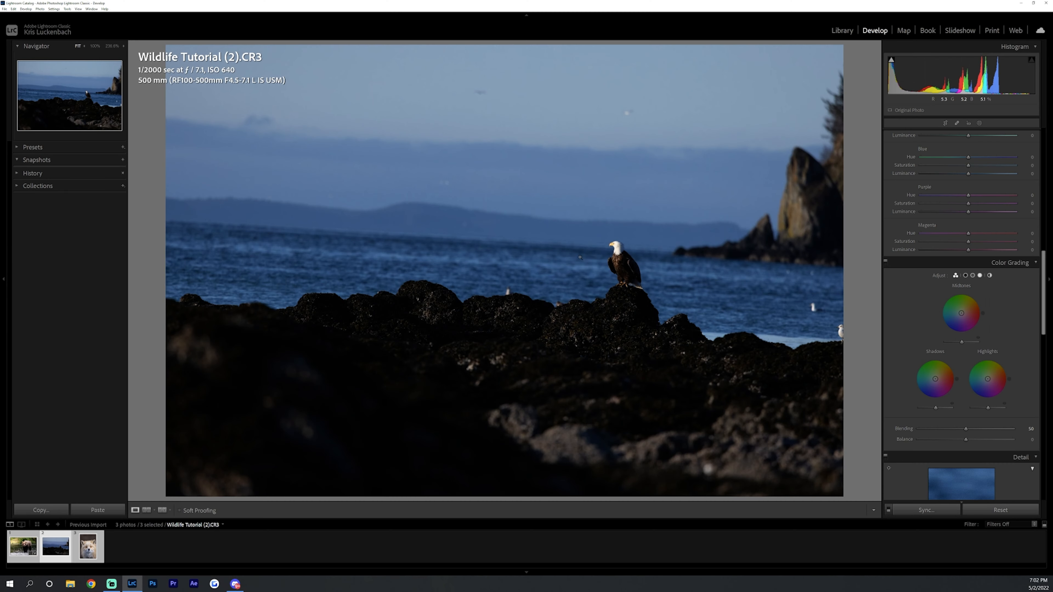
# Inspect the eagle up close, set the crop aspect to 4 x 5 / 8 x 10, and reshape the crop to a vertical frame around the eagle
pyautogui.click(607, 207)
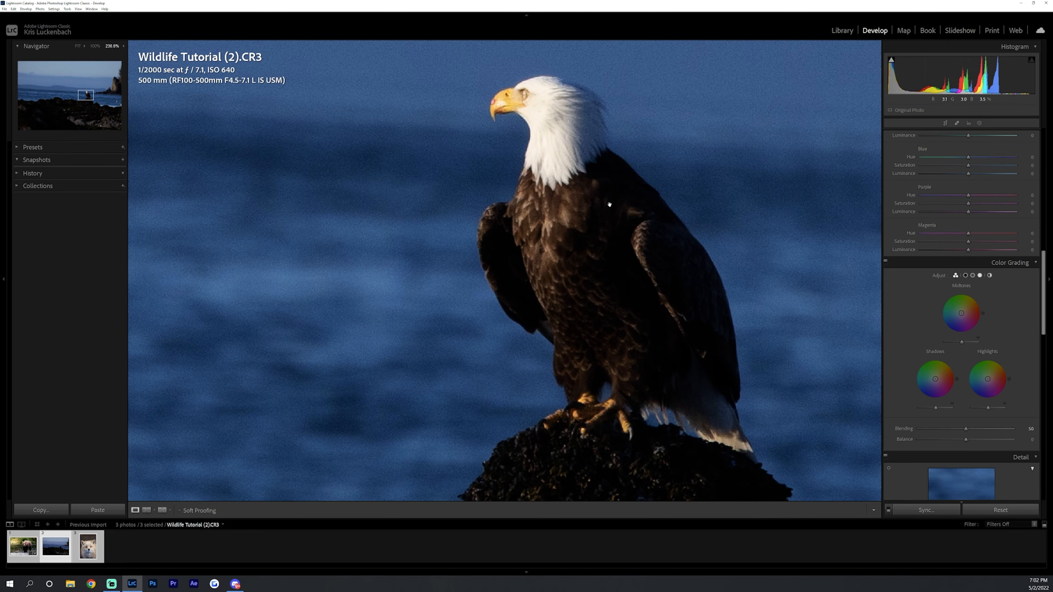
pyautogui.click(610, 206)
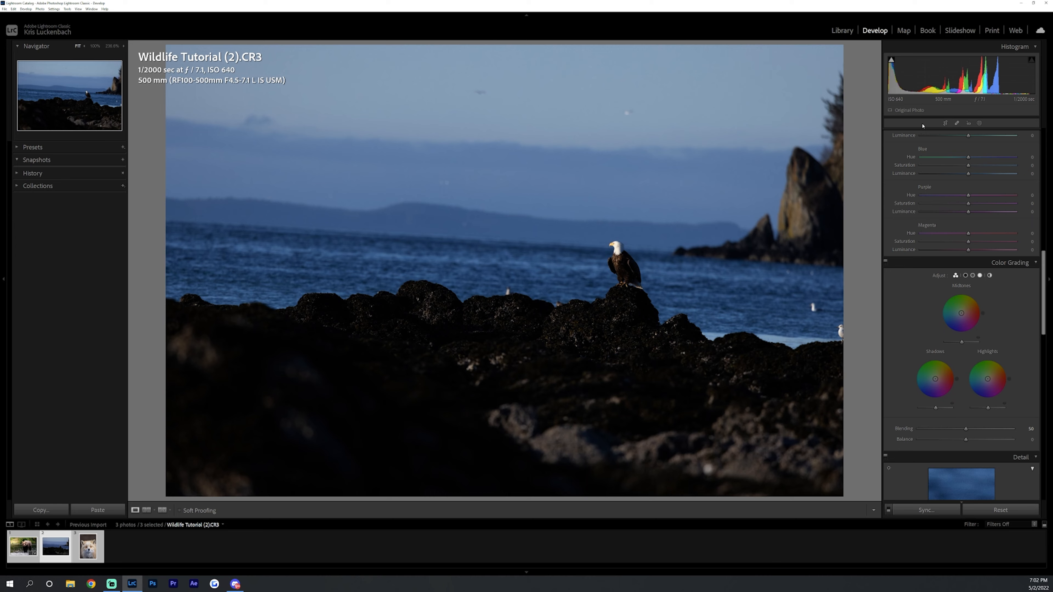
pyautogui.click(945, 124)
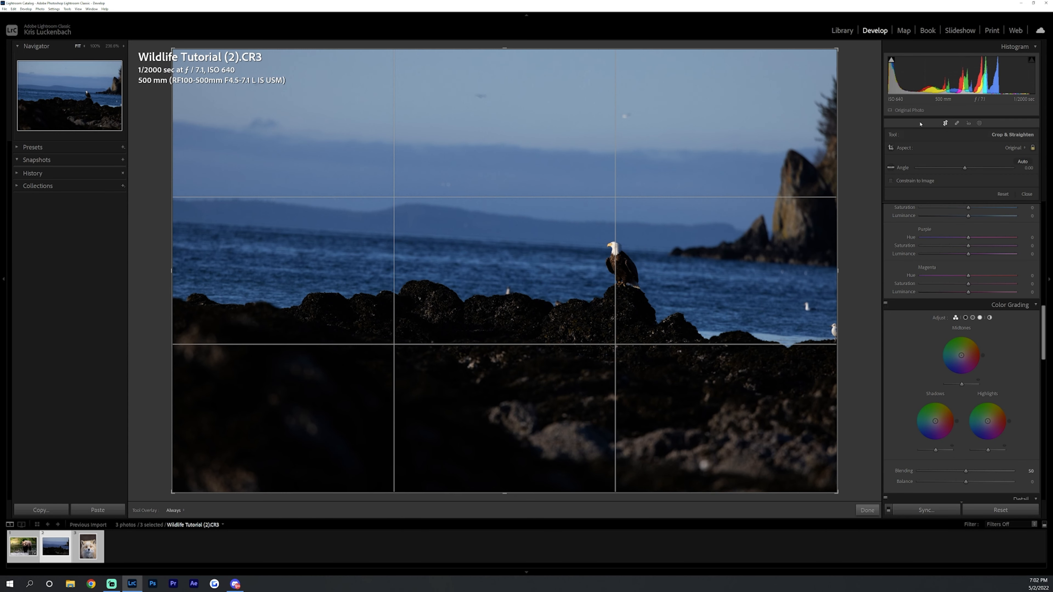
pyautogui.click(1014, 148)
pyautogui.click(990, 181)
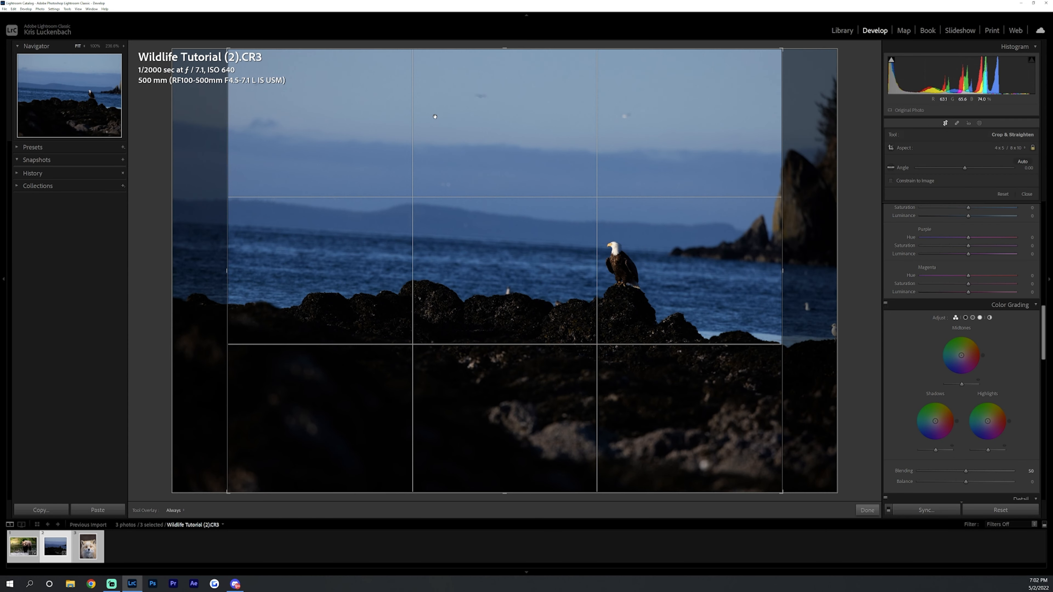
pyautogui.moveTo(229, 49); pyautogui.dragTo(316, 72)
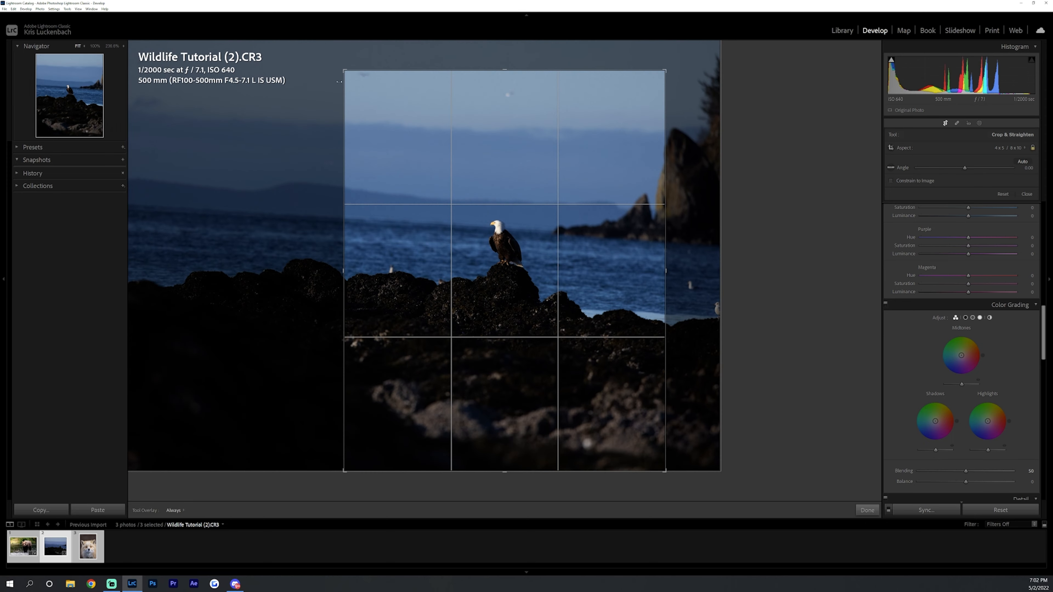
# Tighten the vertical crop around the eagle and its rock, straighten the horizon to an angle of about −3.2, and apply the crop
pyautogui.moveTo(665, 74); pyautogui.dragTo(616, 133)
pyautogui.moveTo(557, 224); pyautogui.dragTo(541, 276)
pyautogui.moveTo(860, 161); pyautogui.dragTo(821, 178)
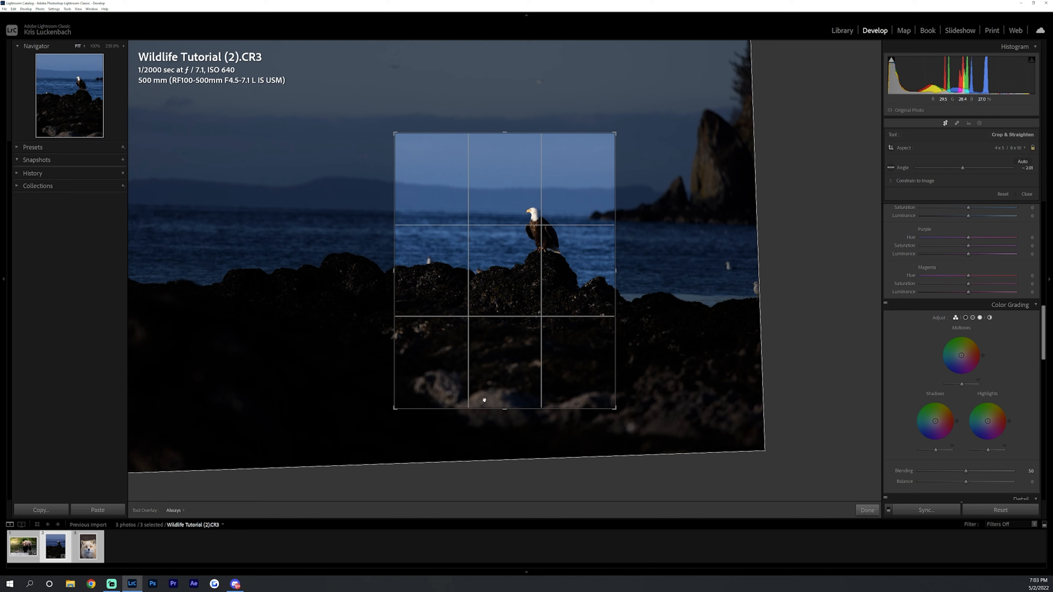
pyautogui.moveTo(500, 408); pyautogui.dragTo(500, 388)
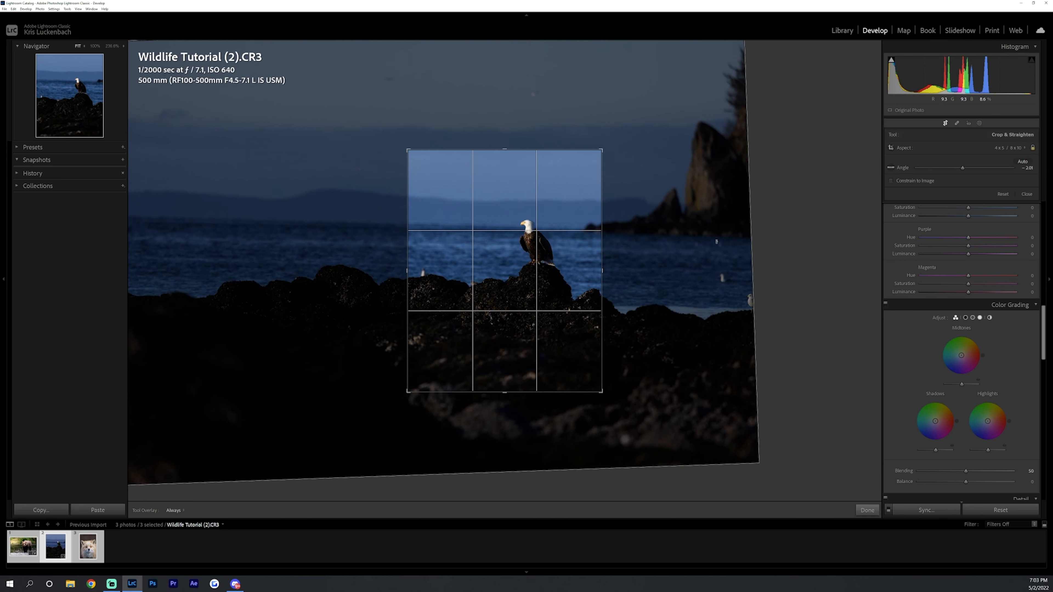
pyautogui.moveTo(692, 251); pyautogui.dragTo(692, 246)
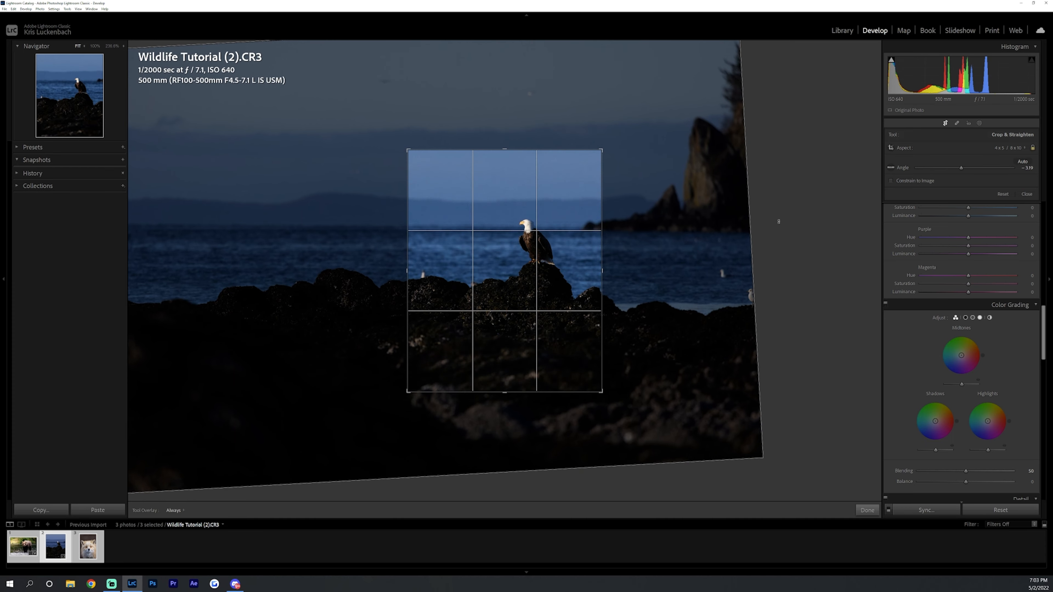
pyautogui.press('Return')
# Warm the eagle photo's Temp slightly and set Highlights to −73, Shadows to +39, Whites to +10 and Blacks to −23
pyautogui.scroll(10, 952, 229)
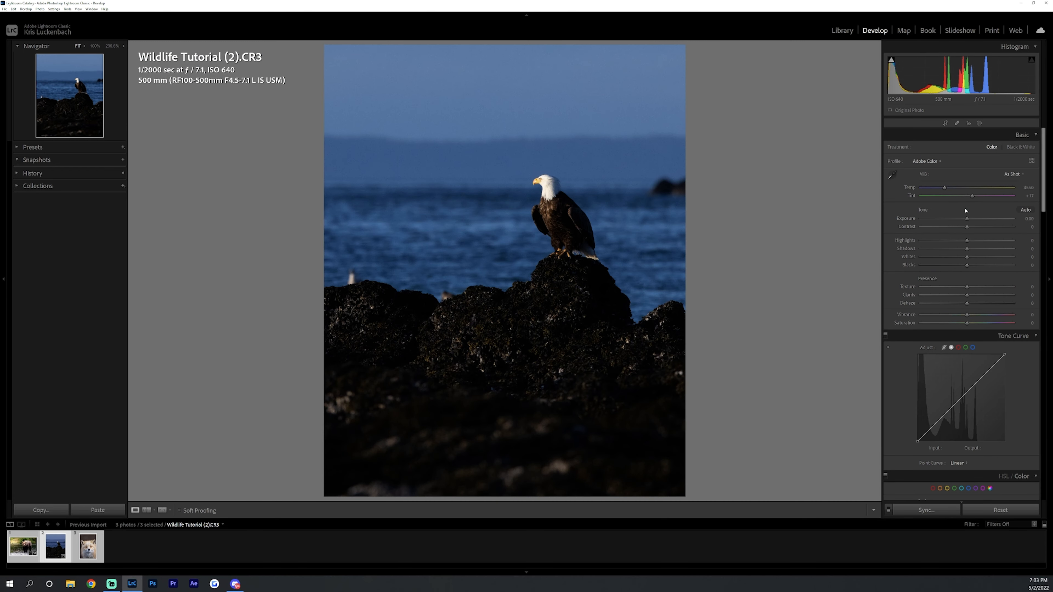
pyautogui.moveTo(947, 189); pyautogui.dragTo(950, 189)
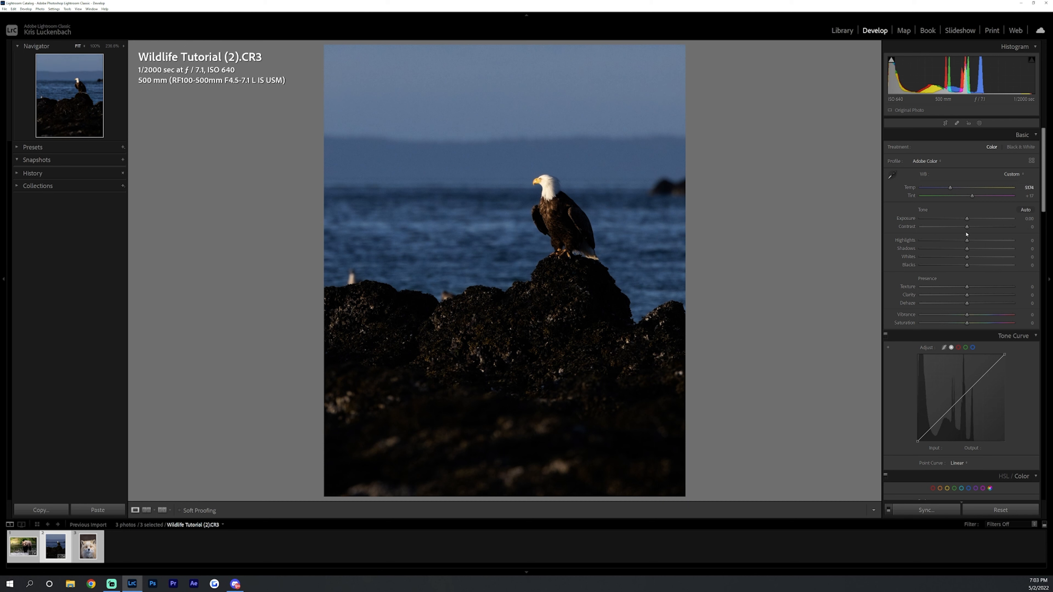
pyautogui.moveTo(968, 242); pyautogui.dragTo(957, 267)
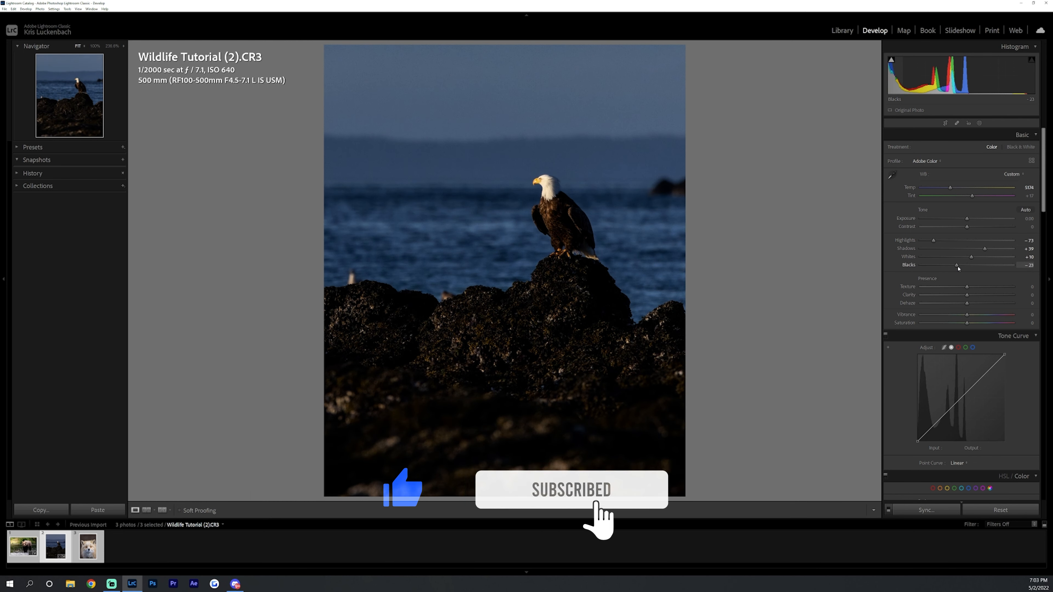
pyautogui.moveTo(1044, 212); pyautogui.dragTo(1043, 289)
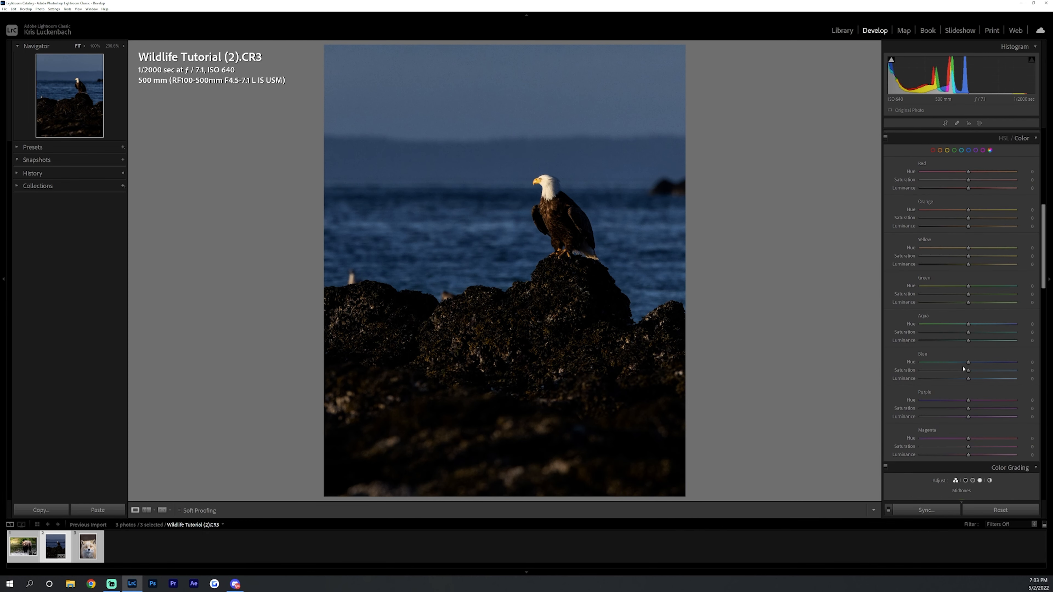